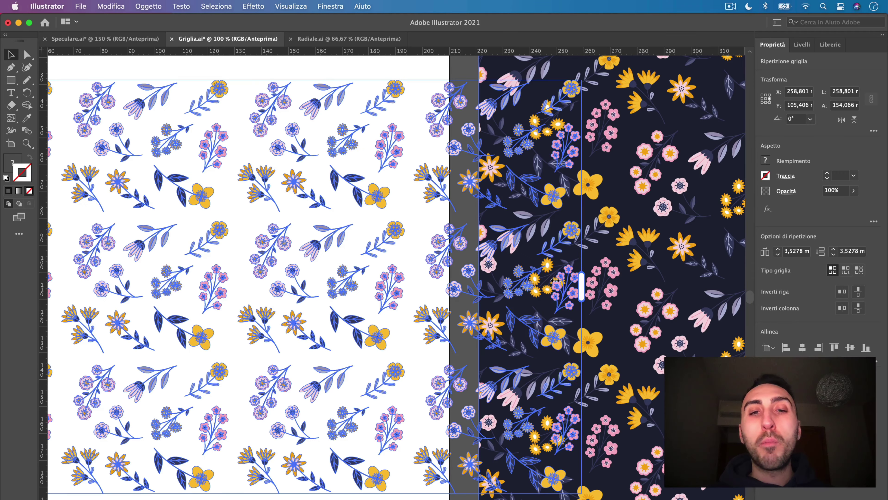
- Resize the floral grid repeat to 171,407 × 147,873 mm with 2,8813 mm tile spacing
drag(501, 275, 425, 268)
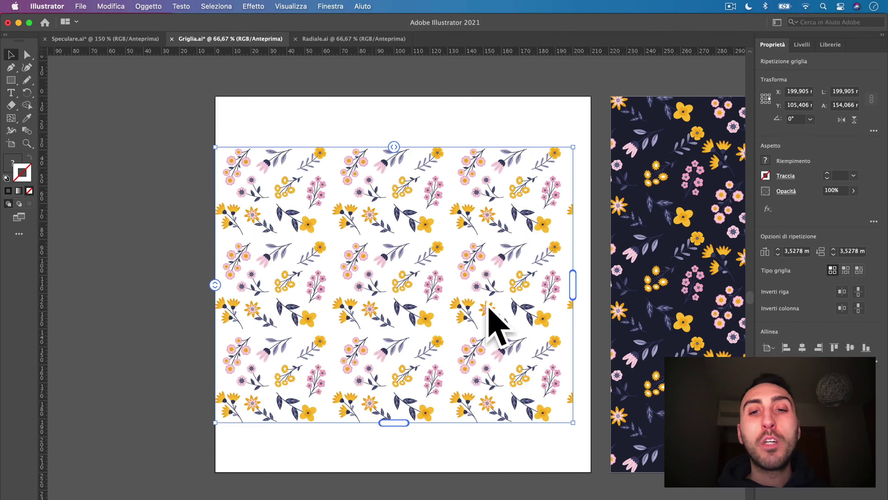
drag(578, 280, 591, 279)
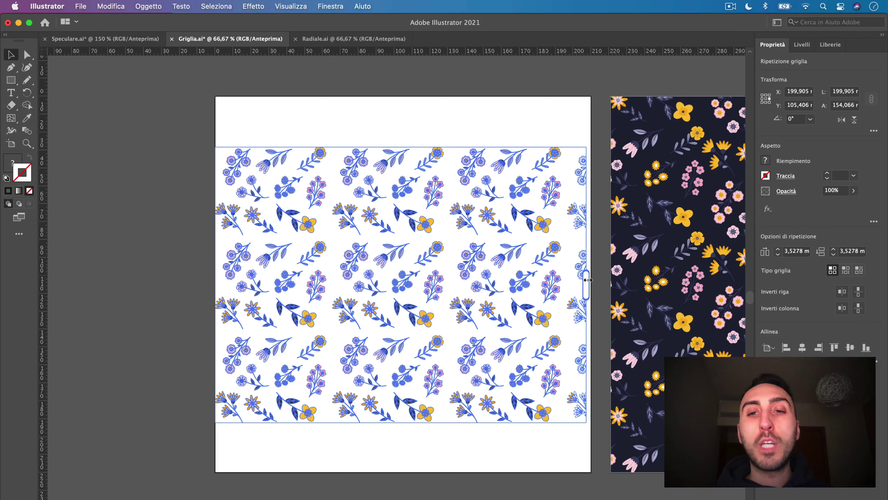
drag(403, 423, 403, 471)
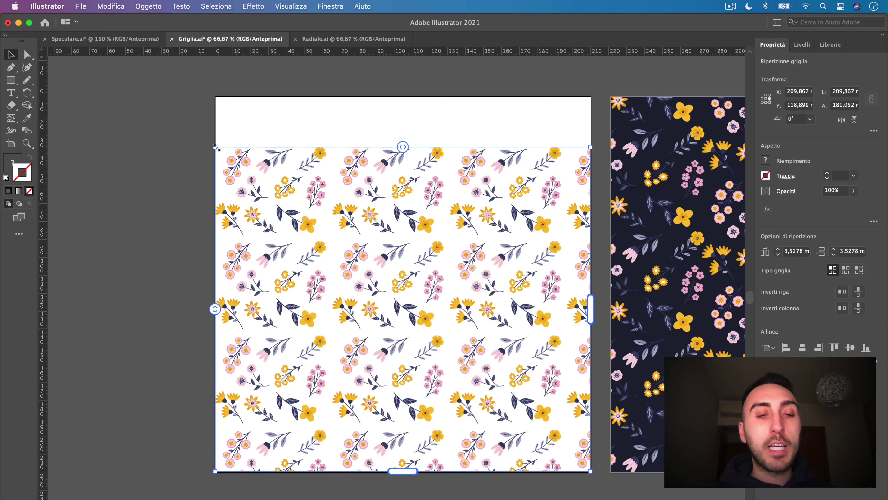
mouse_move(224, 151)
mouse_down()
mouse_move(292, 211)
mouse_move(295, 166)
mouse_up()
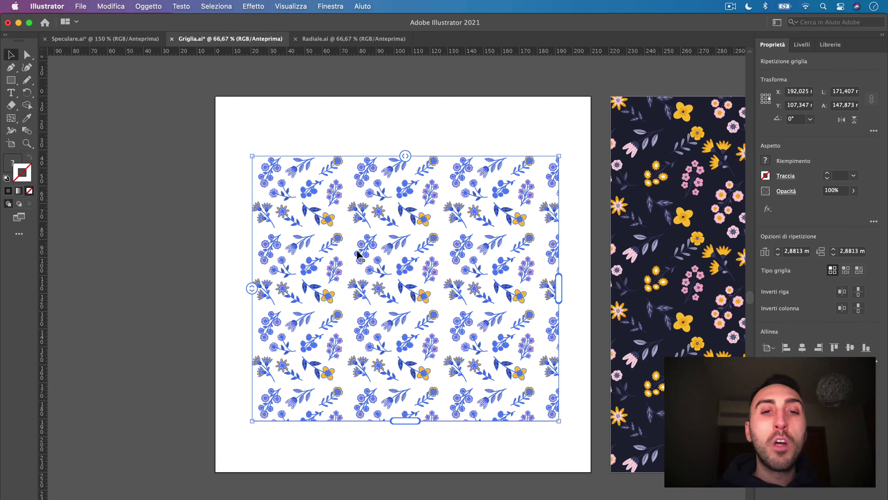
key(ctrl+1)
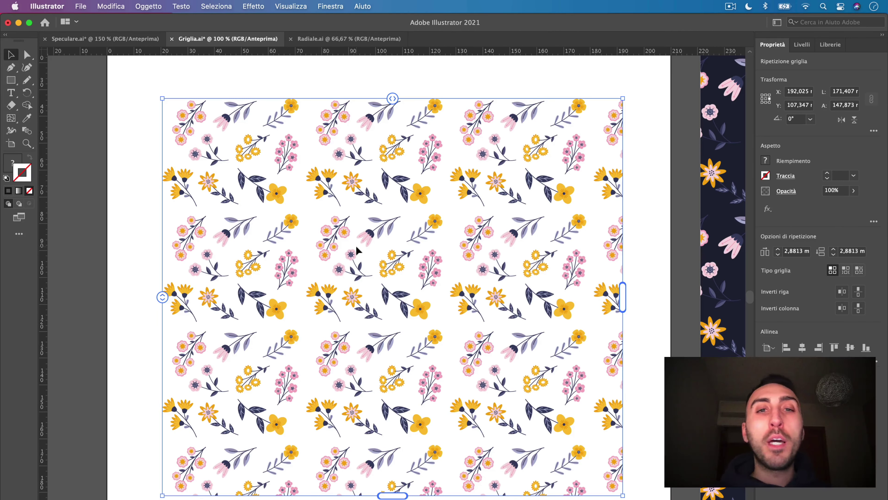
- Set tile spacing to 4,2341 mm horizontal and 4,0694 mm vertical, with a brick-by-row grid type
drag(393, 99, 413, 98)
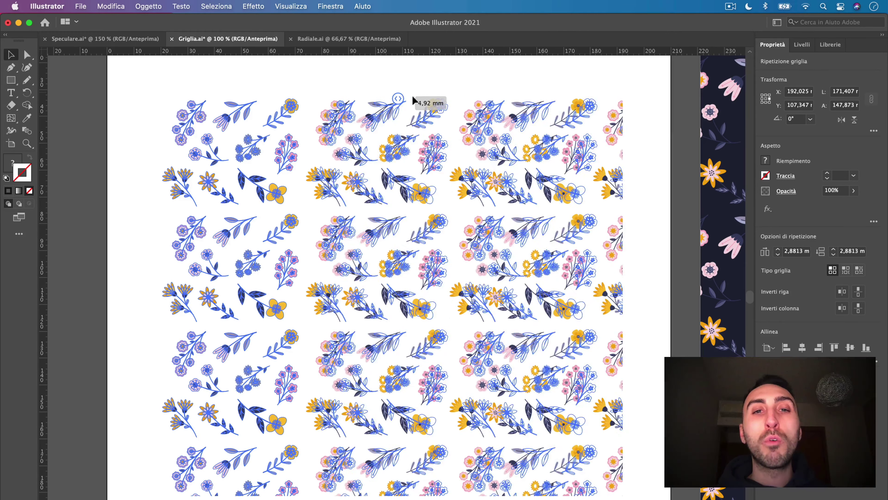
drag(413, 99, 396, 97)
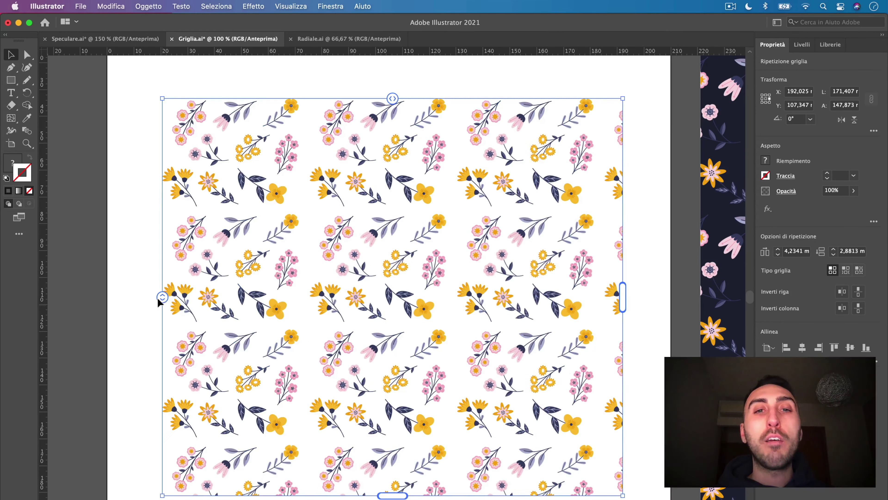
drag(158, 299, 155, 285)
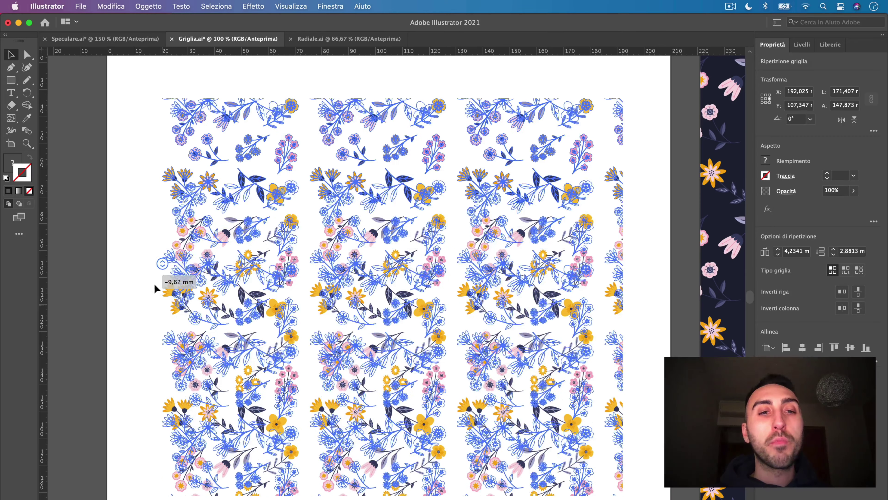
drag(155, 286, 151, 300)
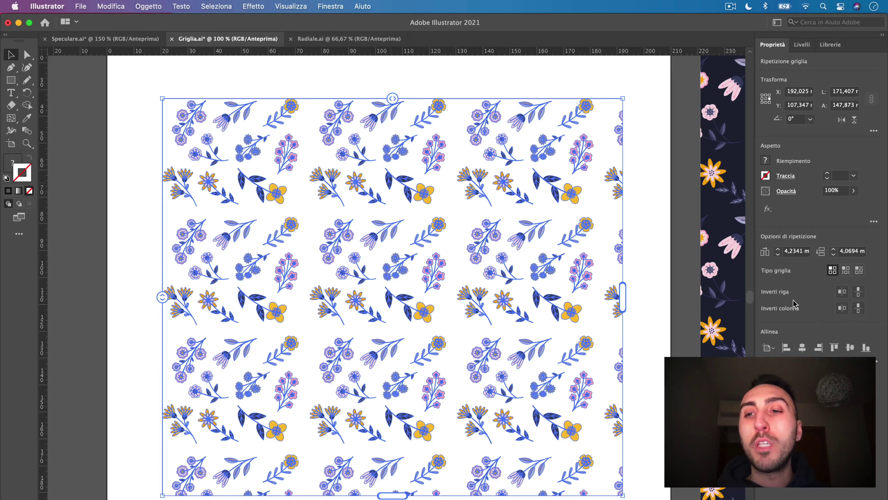
click(846, 271)
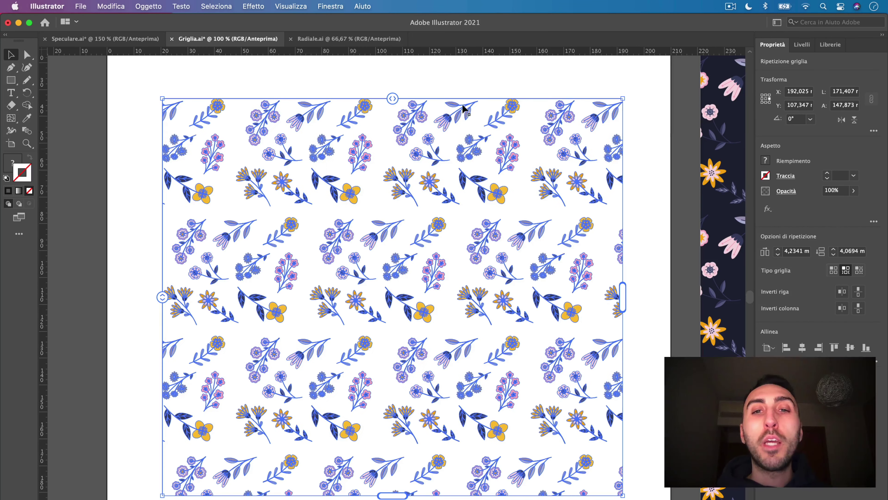
key(super+plus)
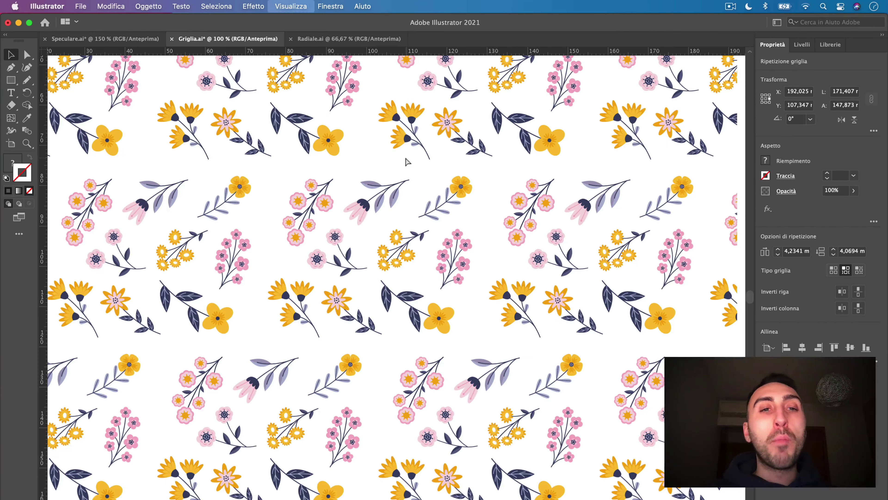
- In the source tile, move the yellow flowers, pink sprig and leaf-and-flower group into a new arrangement
double_click(266, 196)
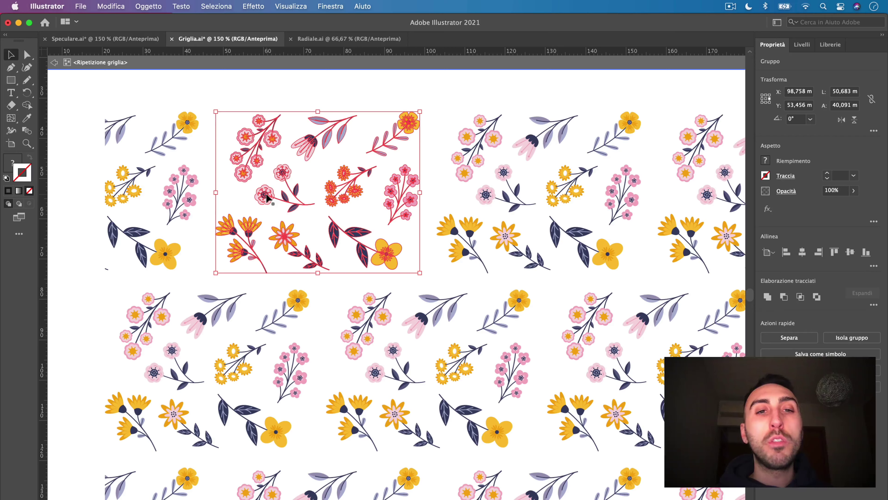
double_click(266, 197)
drag(387, 256, 402, 263)
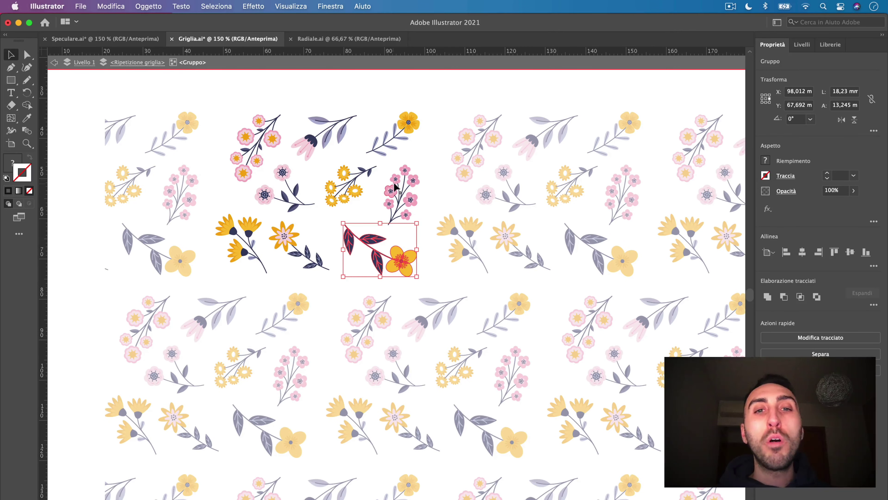
drag(395, 187, 411, 185)
key(ctrl+1)
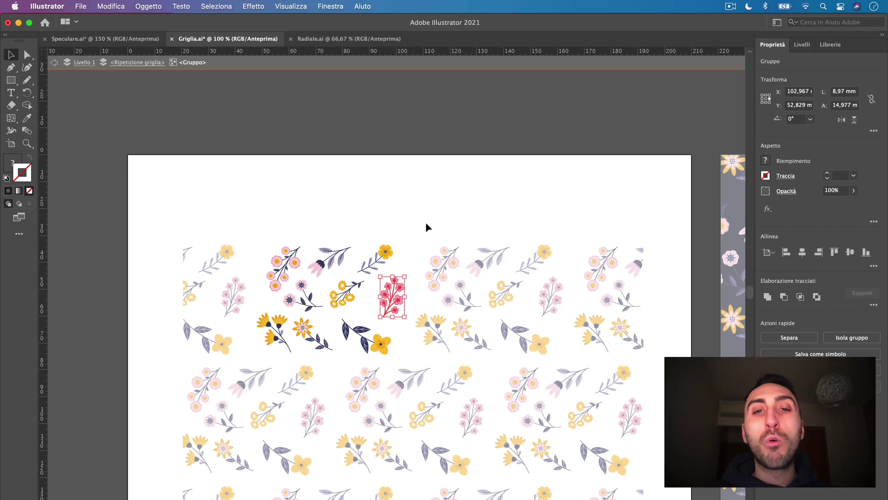
scroll(385, 307, down, 5)
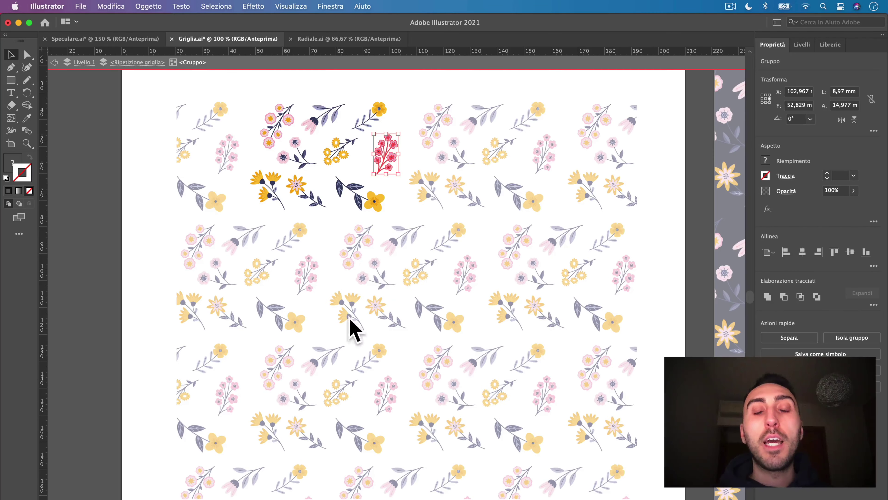
drag(379, 111, 382, 113)
drag(341, 150, 343, 150)
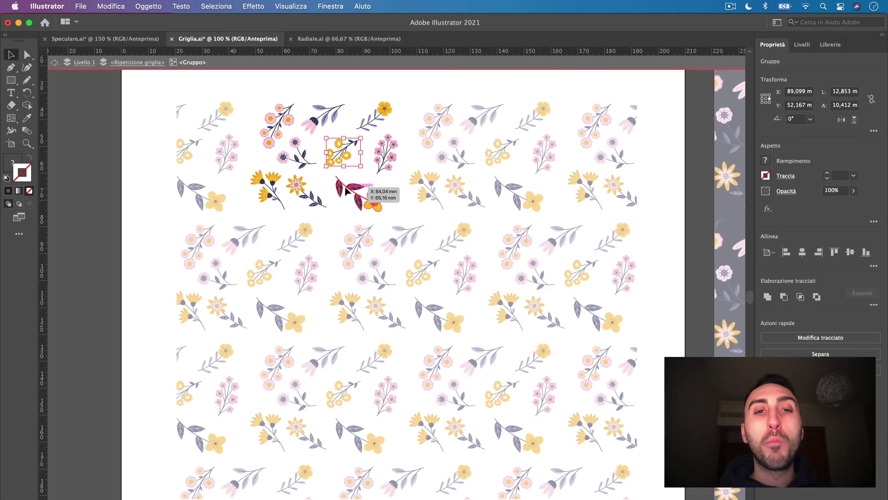
drag(345, 190, 393, 217)
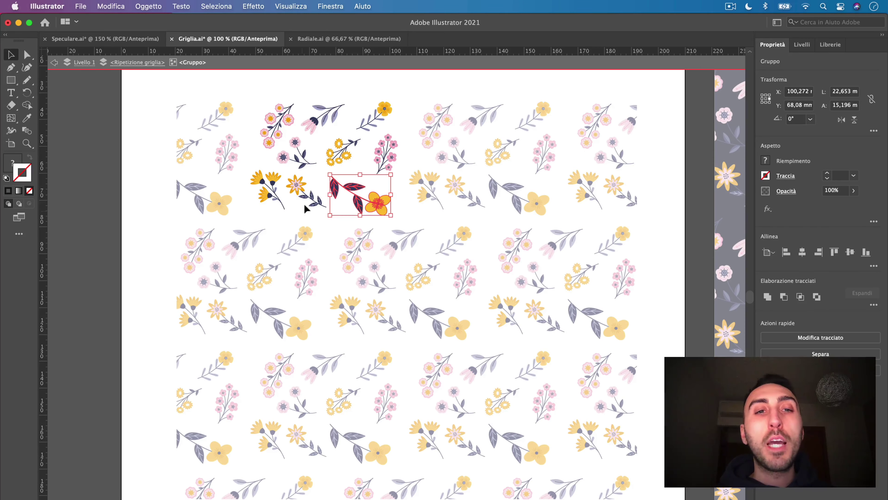
drag(305, 189, 307, 199)
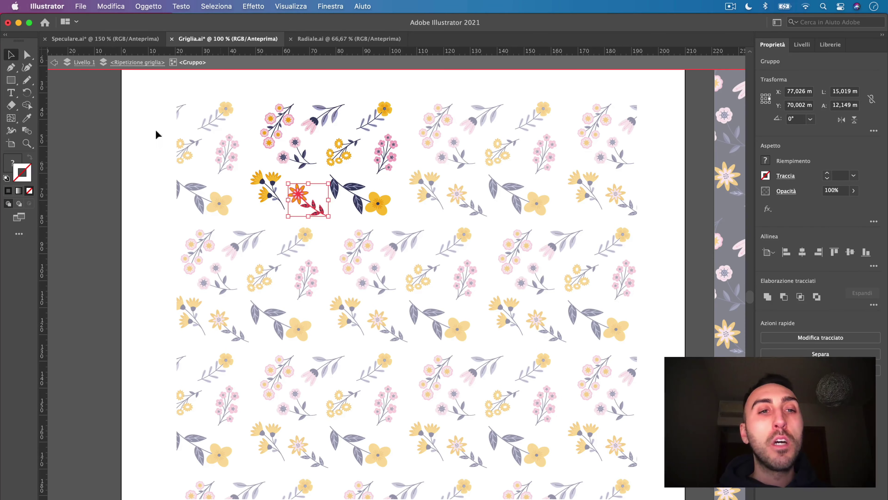
click(57, 63)
scroll(362, 235, right, 10)
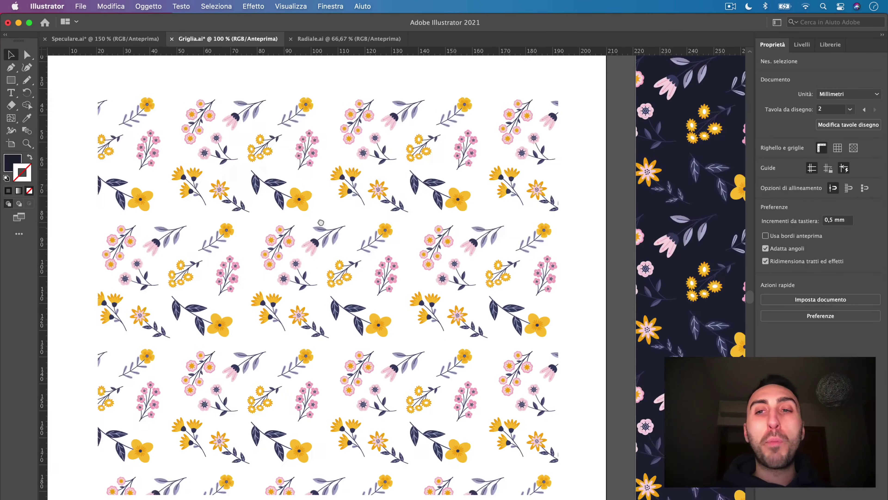
scroll(362, 234, right, 5)
key(super+minus)
scroll(184, 254, left, 5)
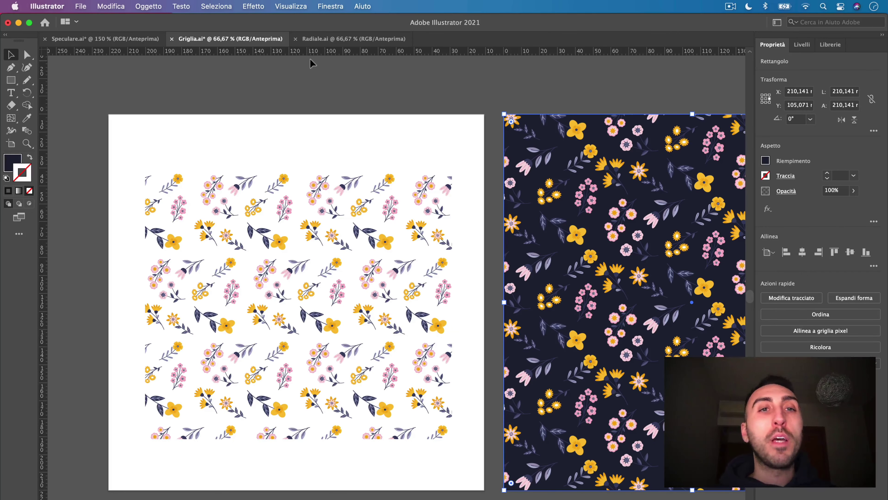
- Switch to the Radiale document at 100% zoom and select the whole flower tile group
click(324, 39)
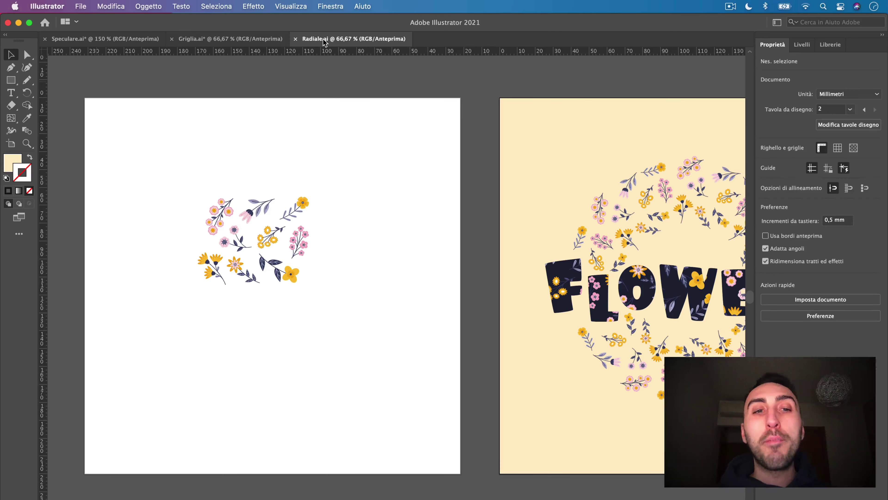
drag(332, 183, 298, 171)
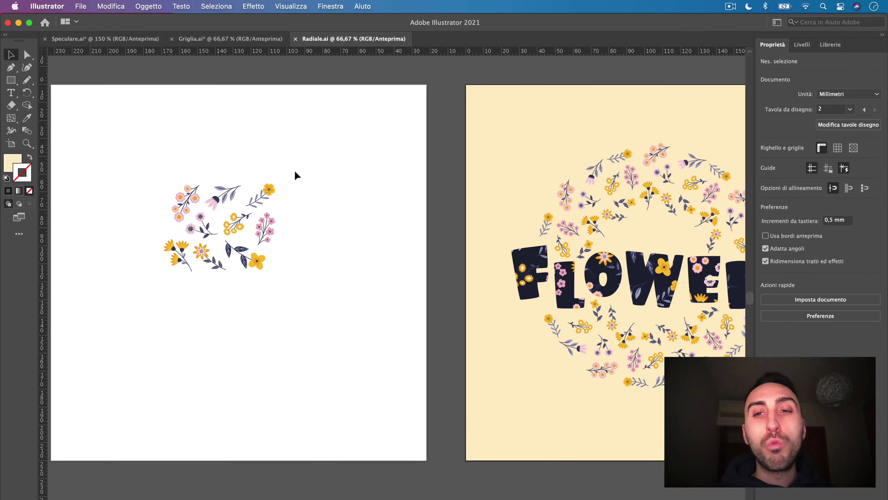
drag(239, 204, 242, 204)
key(ctrl+1)
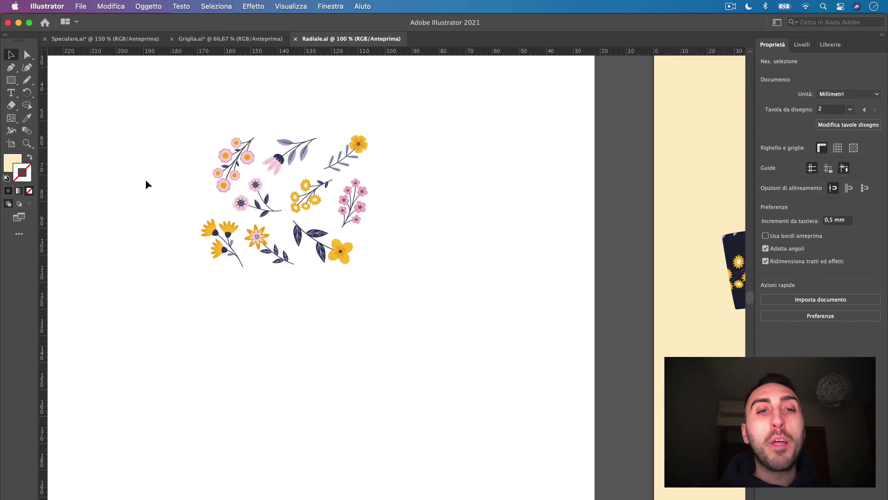
key(ctrl+a)
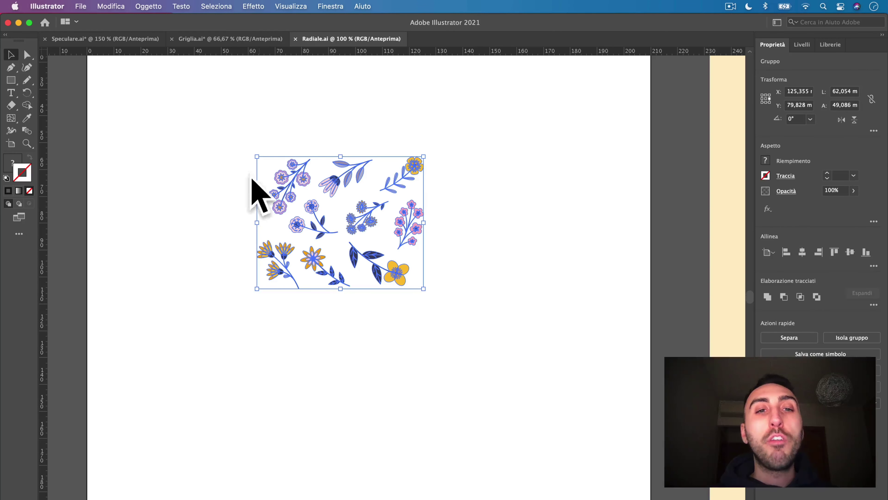
click(144, 7)
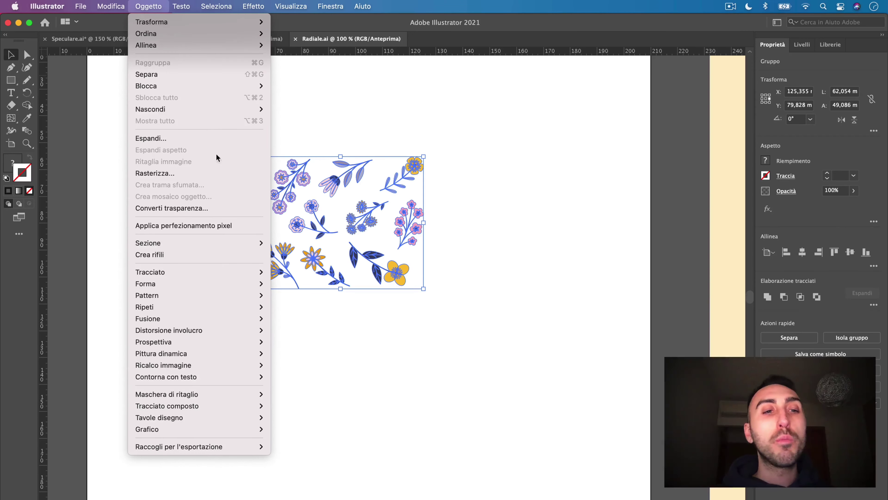
mouse_move(145, 306)
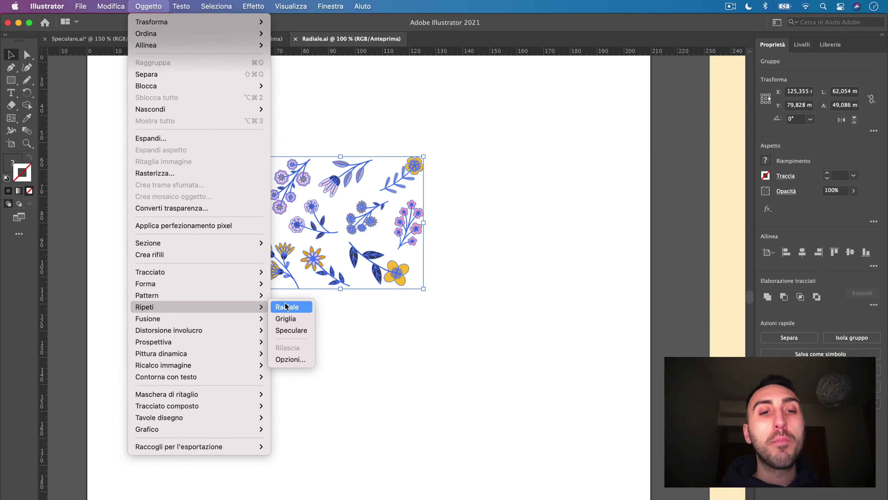
- Apply an Oggetto > Ripeti > Radiale repeat to the flowers and reduce it from 8 to 4 instances
click(287, 307)
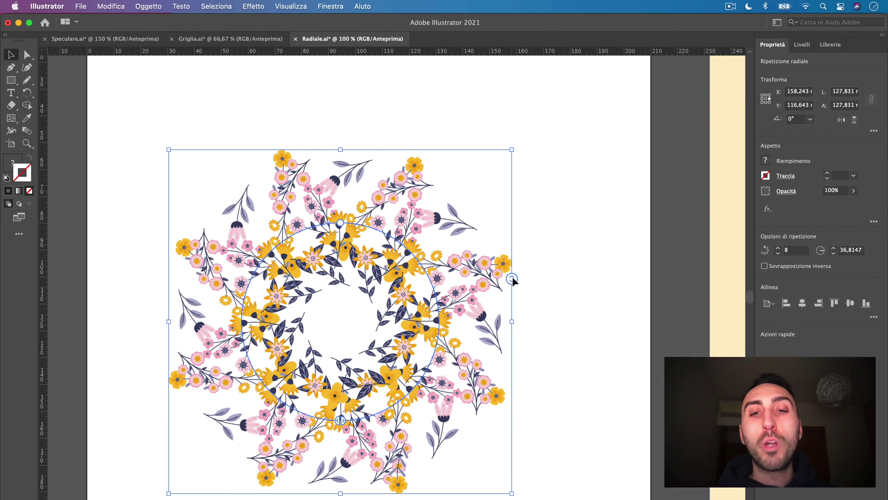
mouse_move(512, 278)
mouse_down()
mouse_move(511, 315)
mouse_move(513, 304)
mouse_up()
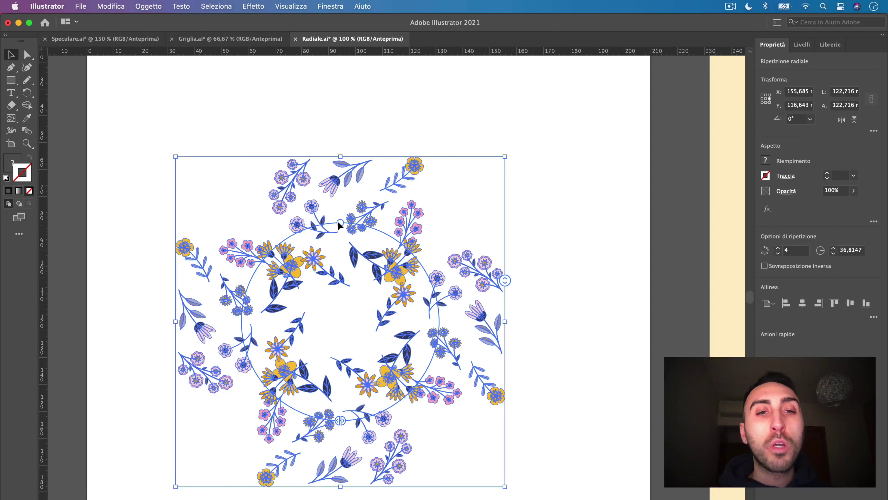
- Widen the radial repeat to radius 47,1685 with 6 instances, scaled to about 141 × 141 mm
key(super+equal)
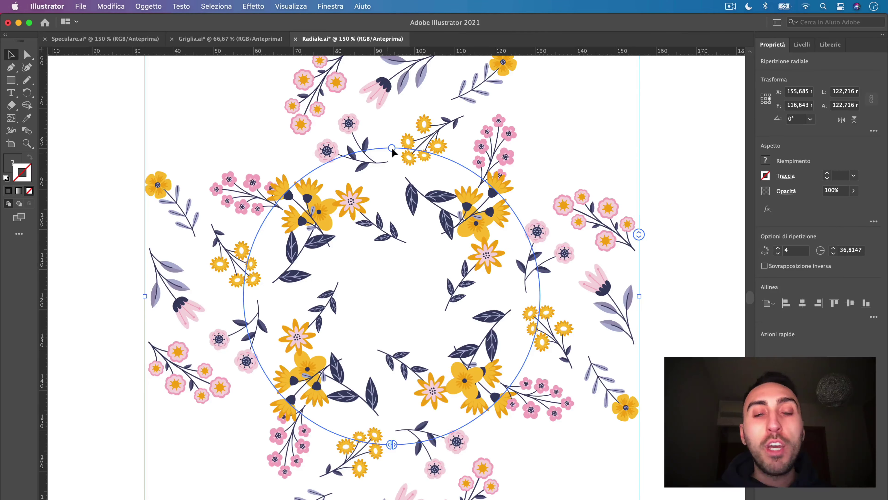
key(super+minus)
drag(390, 194, 404, 140)
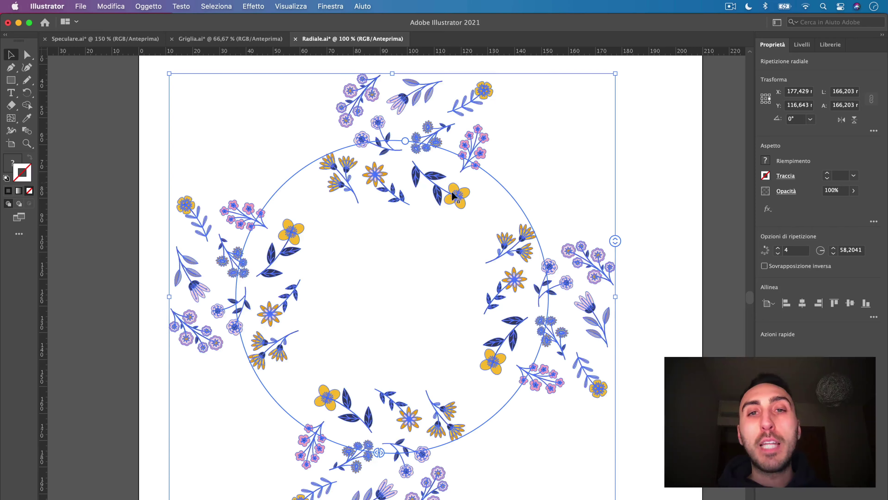
drag(615, 240, 617, 231)
key(super+minus)
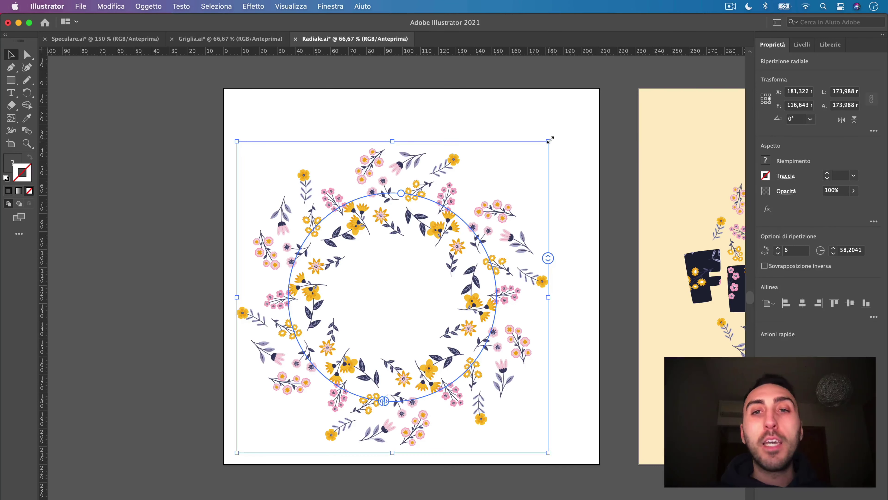
mouse_move(548, 143)
mouse_down()
mouse_move(563, 124)
mouse_move(489, 200)
mouse_move(455, 181)
mouse_up()
key(super+plus)
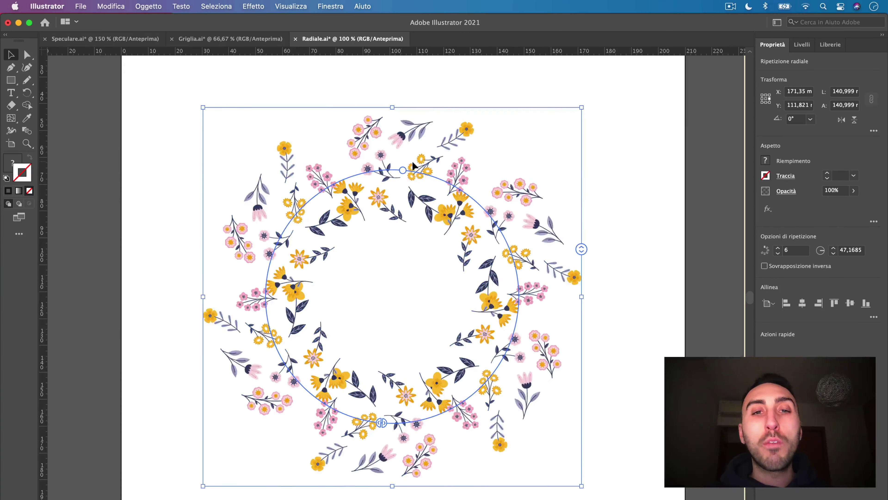
- Move the yellow flower and pink sprig in the source segment and rotate the dark-leaf branch upright
double_click(466, 131)
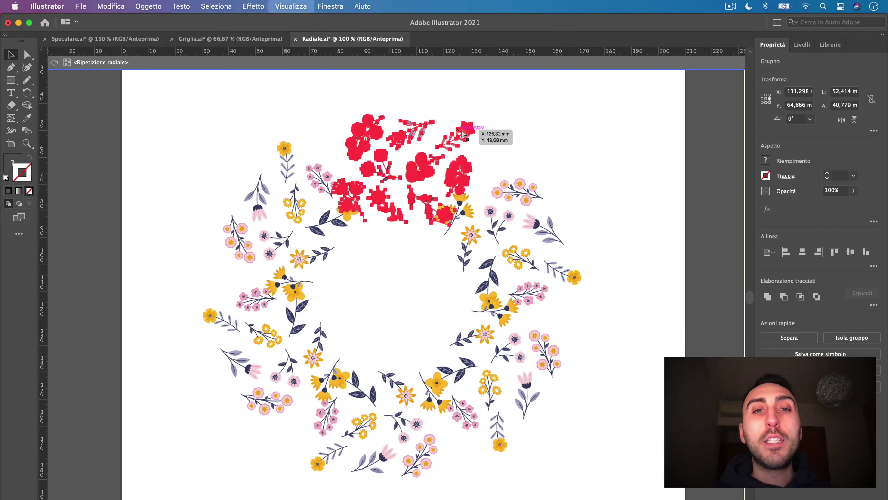
key(super+plus)
double_click(487, 236)
drag(487, 238, 486, 282)
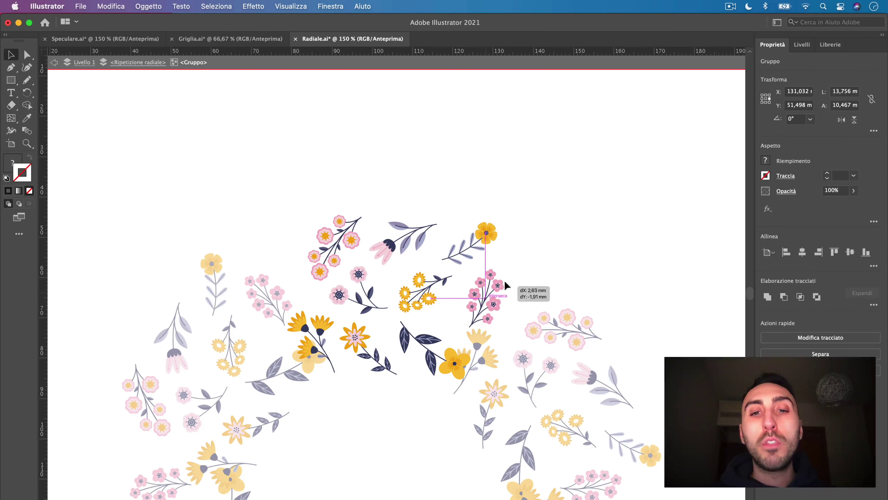
drag(486, 283, 496, 269)
click(452, 365)
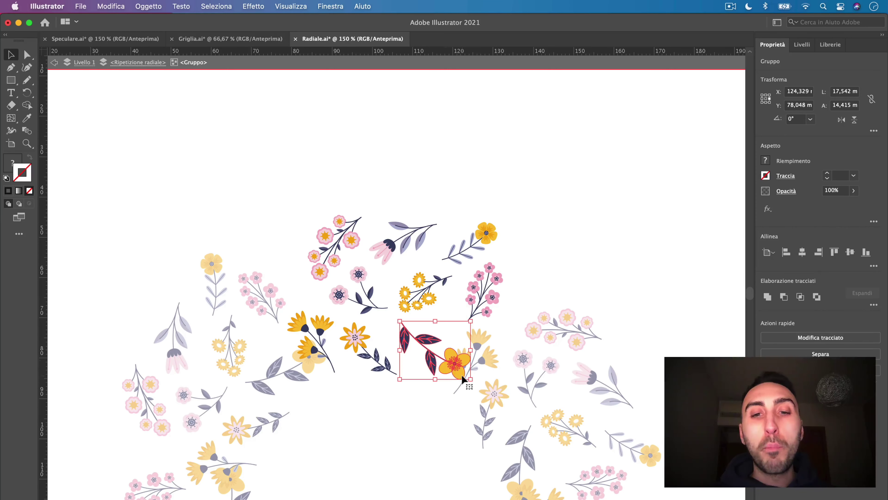
drag(459, 371, 444, 365)
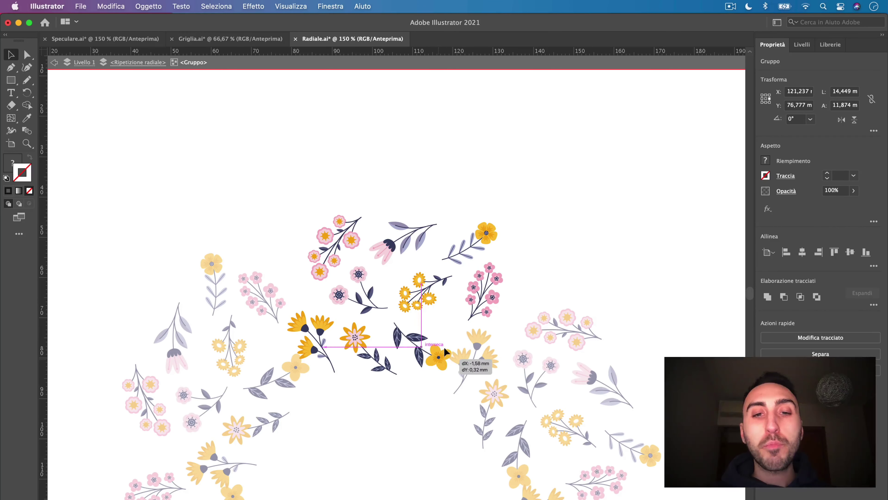
mouse_move(452, 316)
mouse_down()
mouse_move(462, 352)
mouse_move(433, 342)
mouse_up()
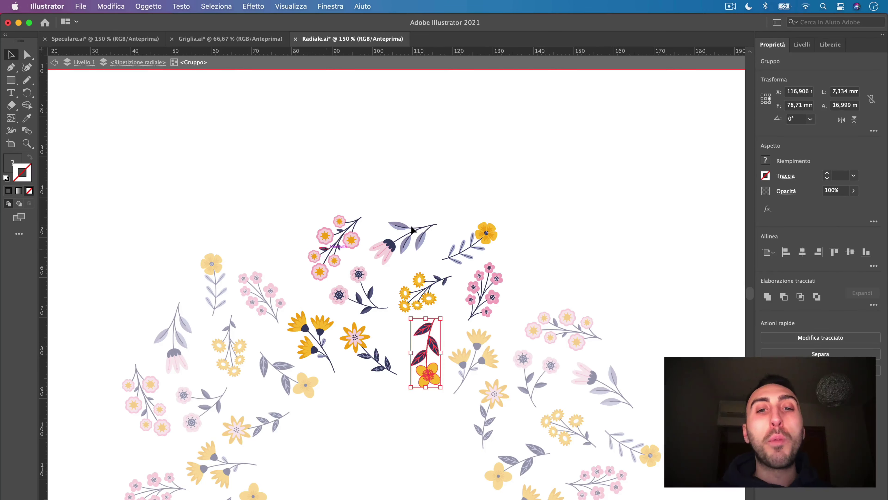
click(54, 65)
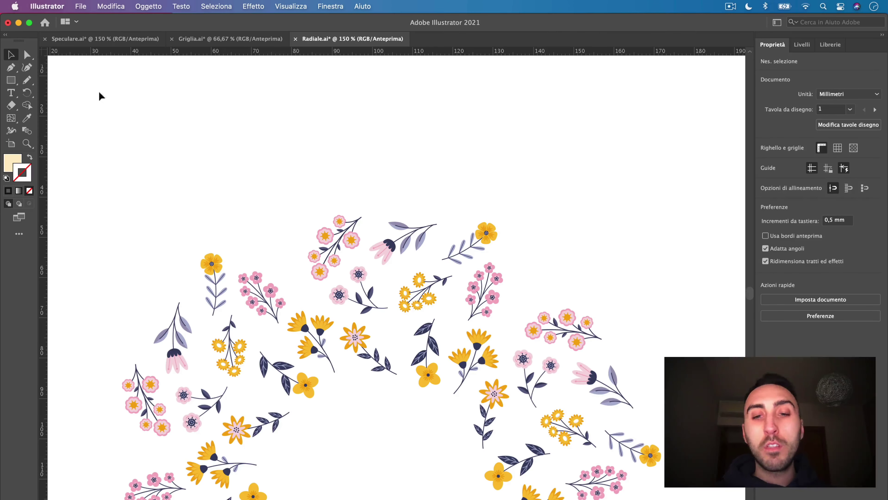
- Find the <Ripetizione radiale> object inside Livello 1 in the Livelli panel, toggling its visibility to check it
scroll(350, 196, down, 5)
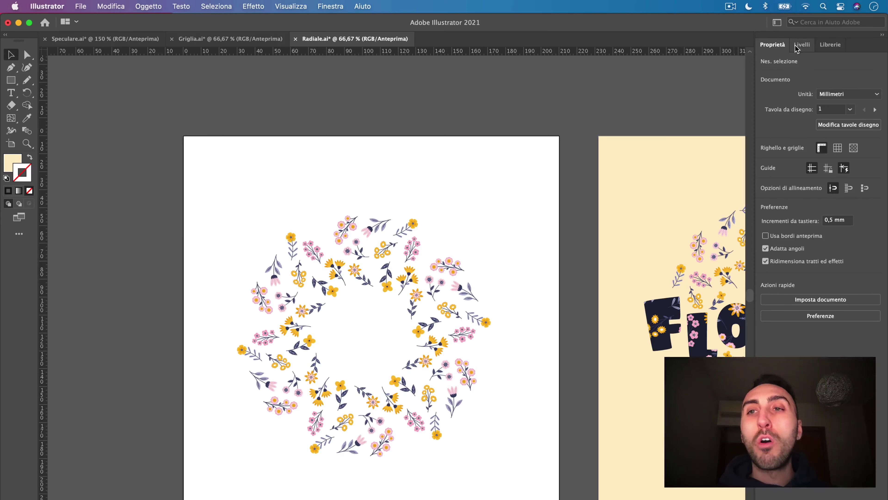
click(801, 45)
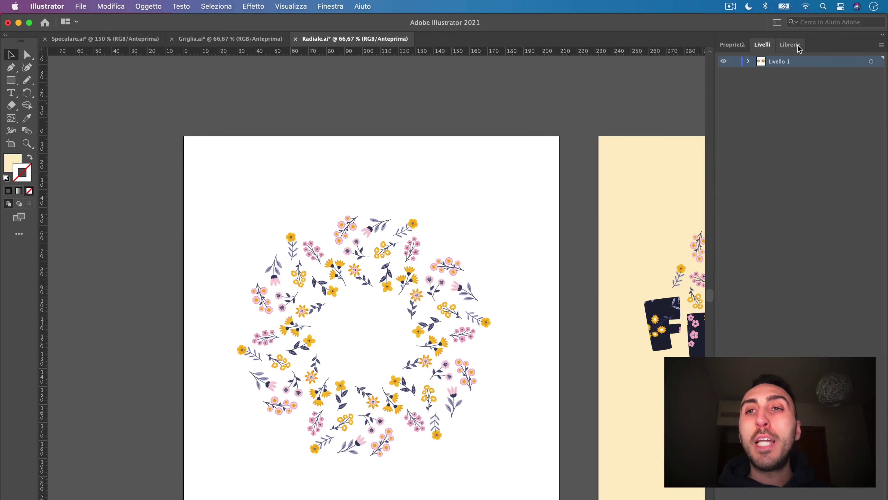
click(747, 63)
click(795, 98)
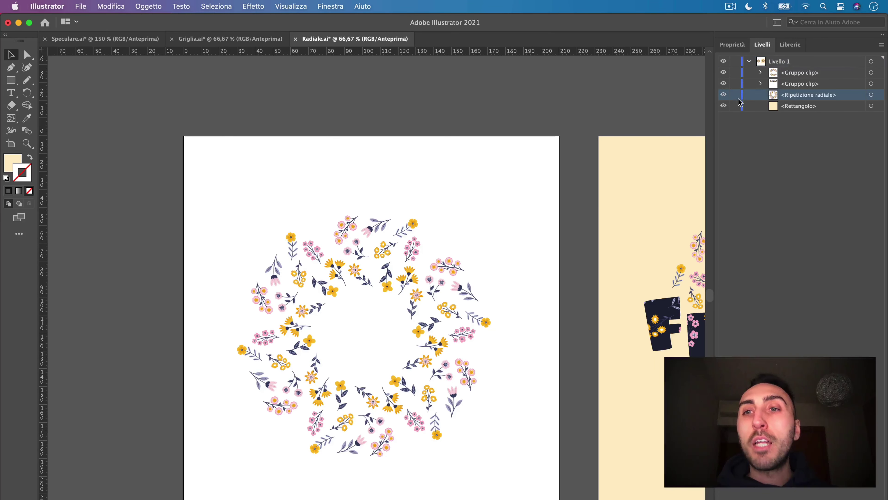
click(723, 94)
click(723, 95)
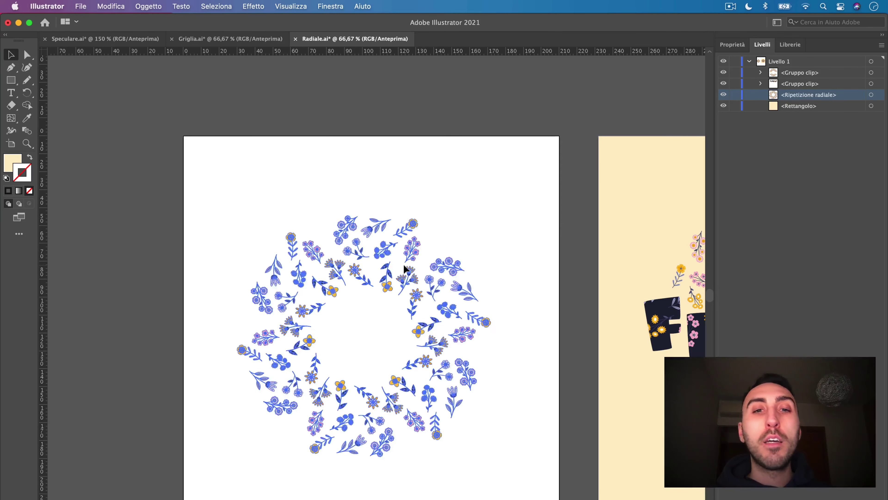
- Expand the selected radial wreath with Oggetto > Espandi into a plain group
click(407, 258)
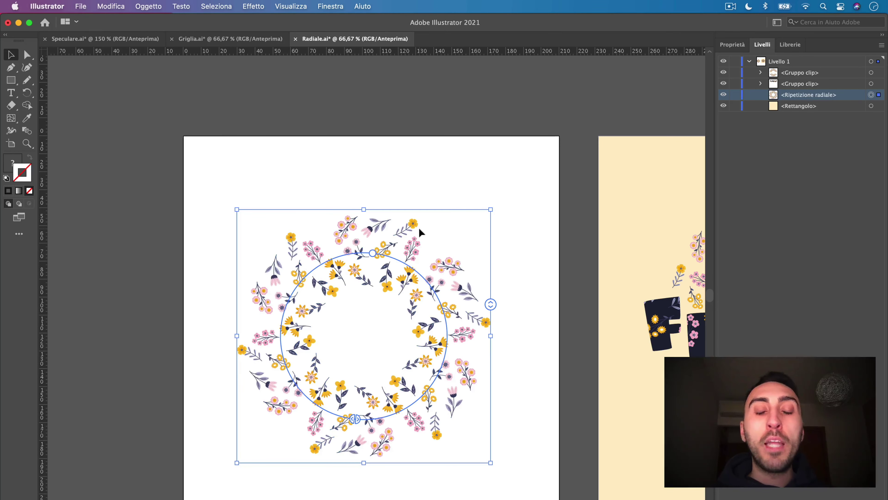
click(136, 7)
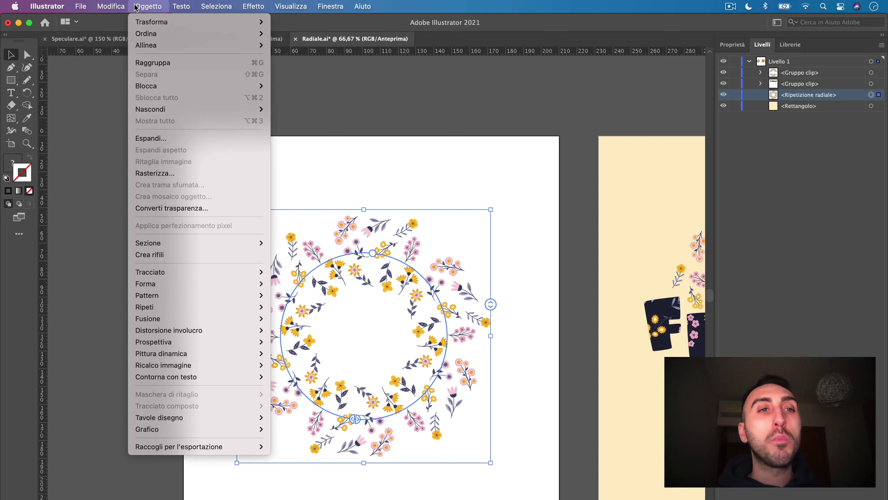
click(173, 138)
click(164, 212)
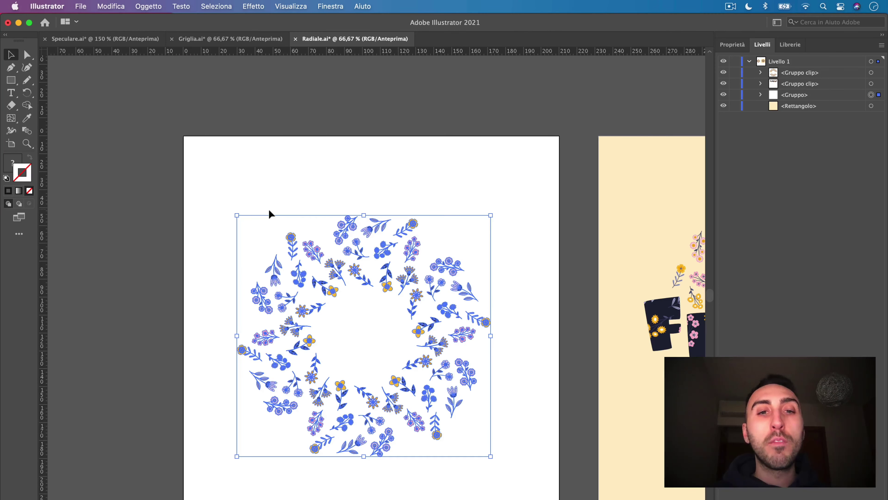
key(super+1)
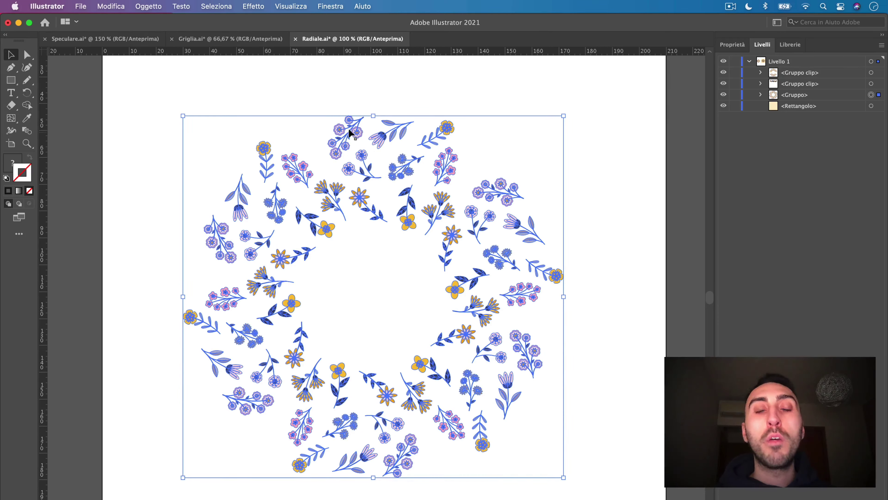
scroll(562, 146, right, 15)
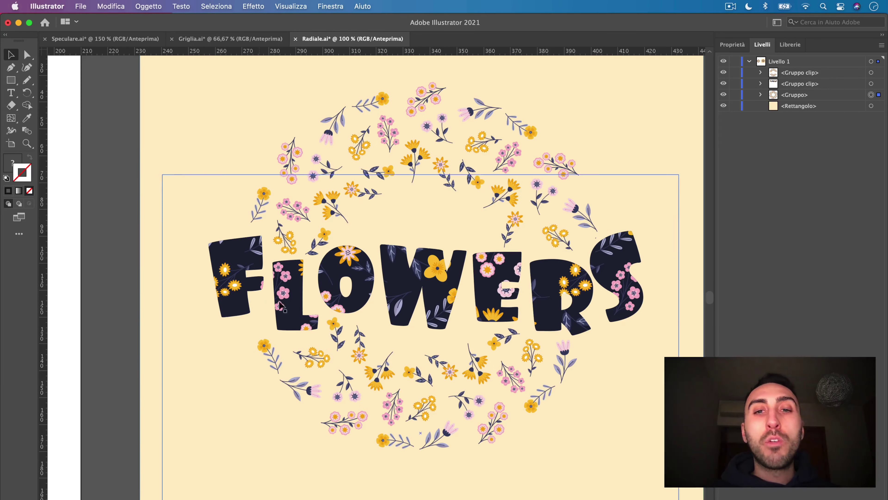
key(super+0)
scroll(220, 180, right, 7)
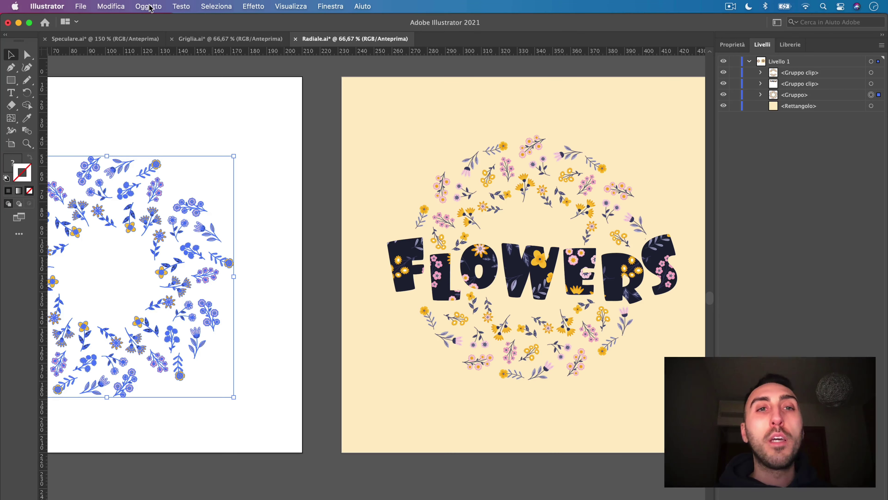
click(521, 194)
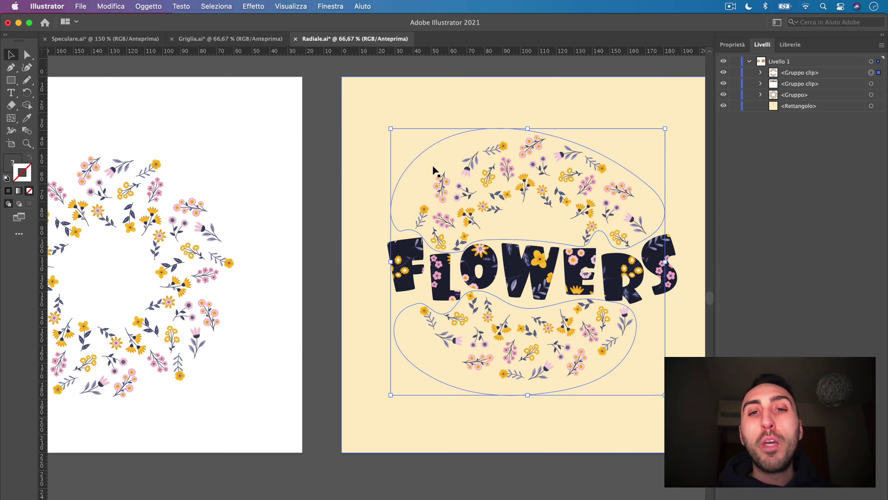